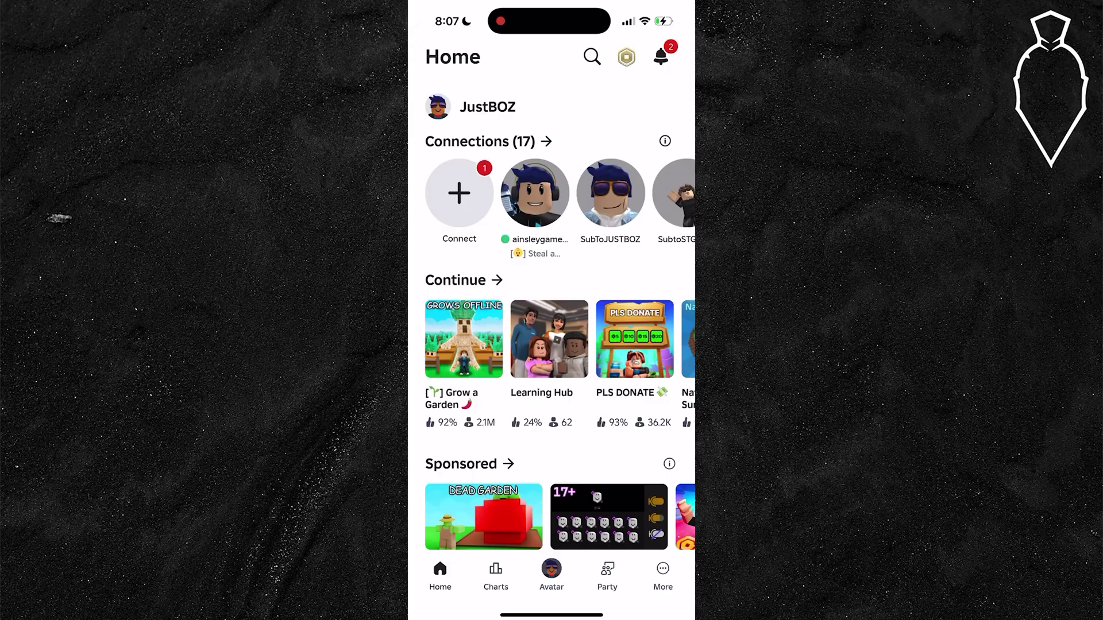
Open the More tab to list sections such as Messages, Create and Settings.
click(663, 576)
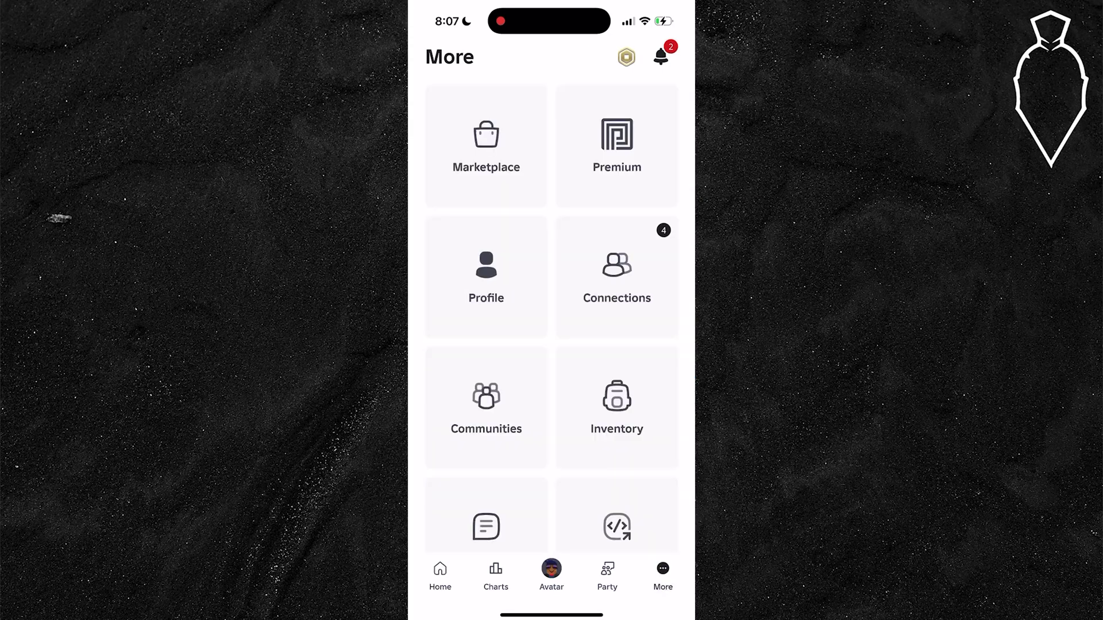
scroll(552, 345, down, 5)
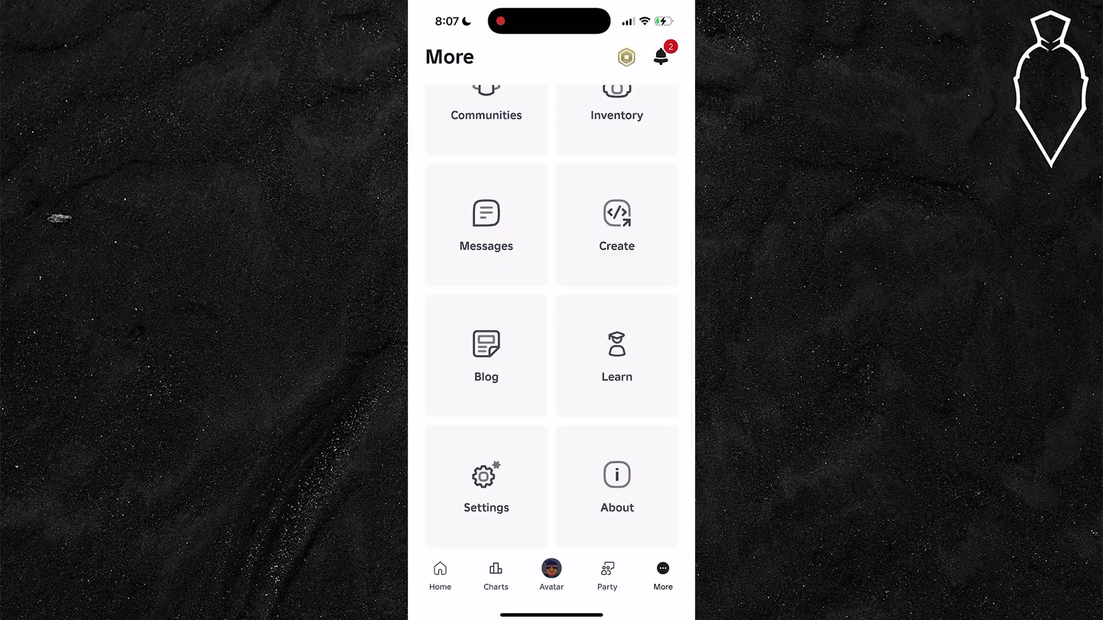
Launch Creator Hub from Create and choose Creations from its navigation menu.
click(617, 224)
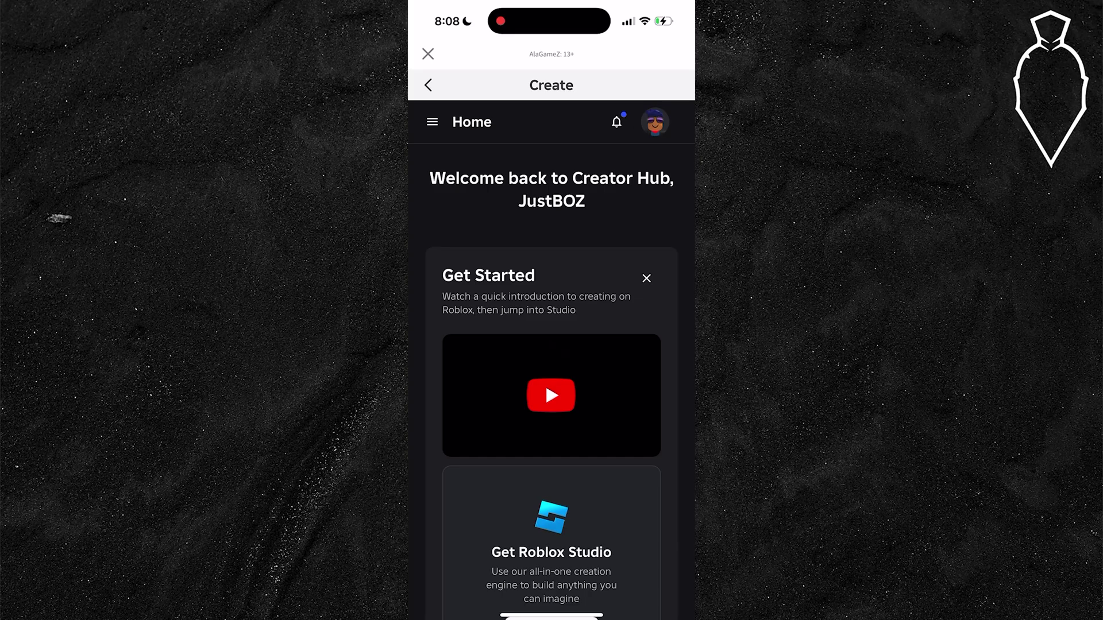
click(432, 122)
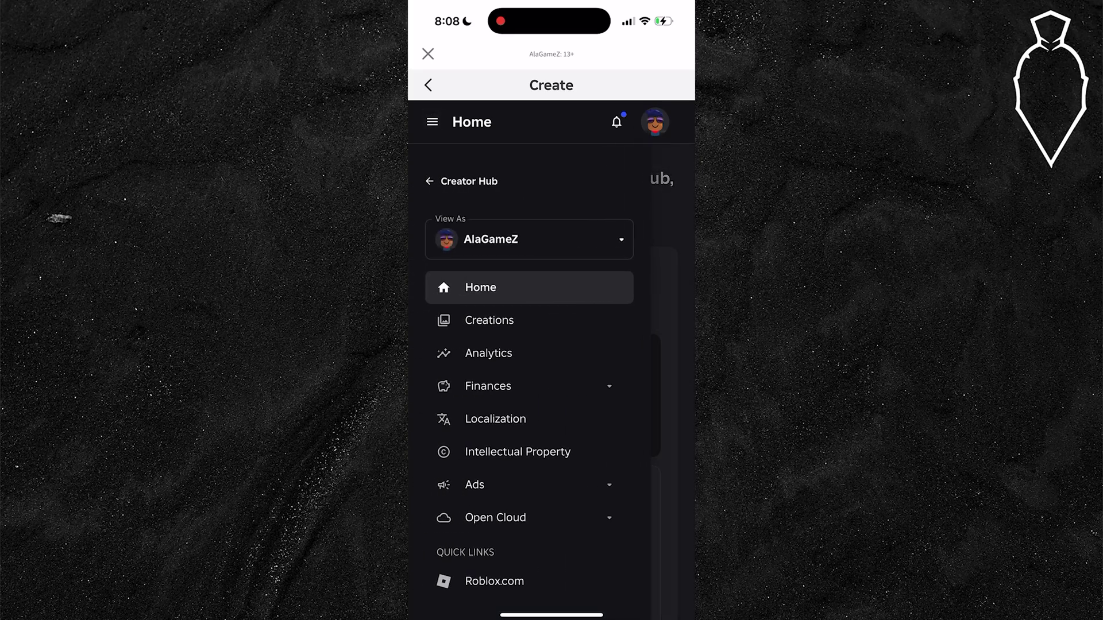
click(529, 419)
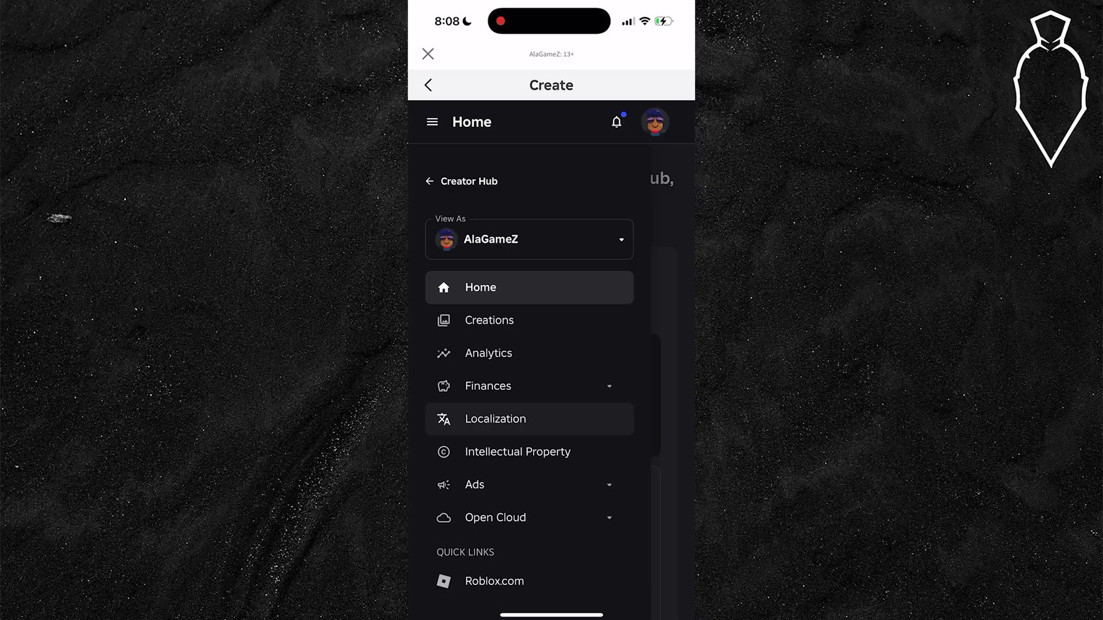
Show AlaGameZ's Place options: Configure Localization, Create Badge and Make Private.
click(489, 320)
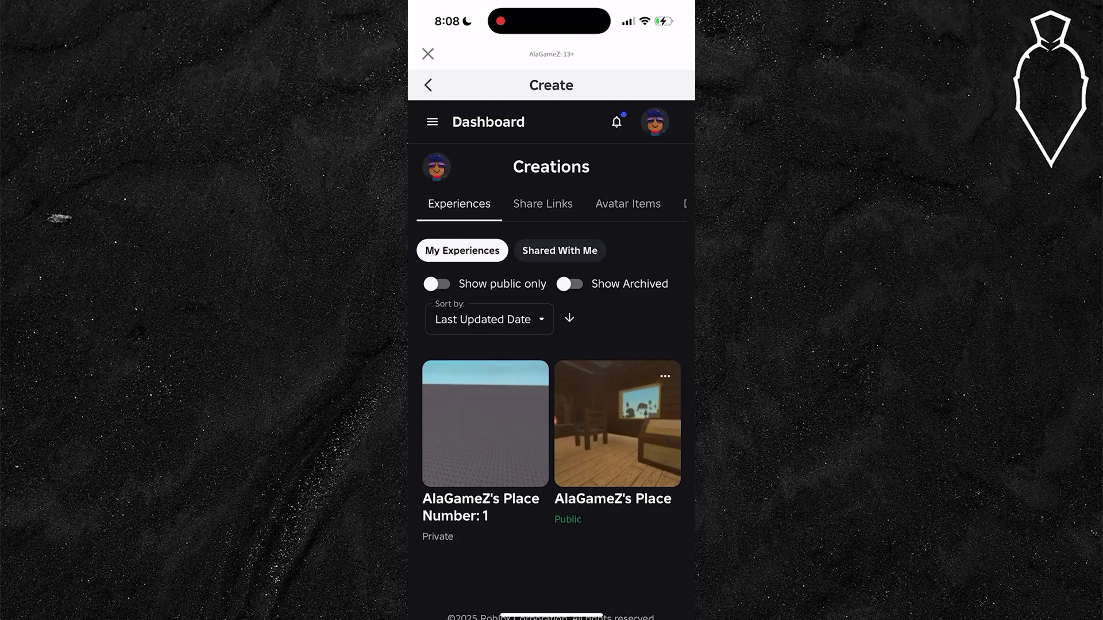
click(665, 377)
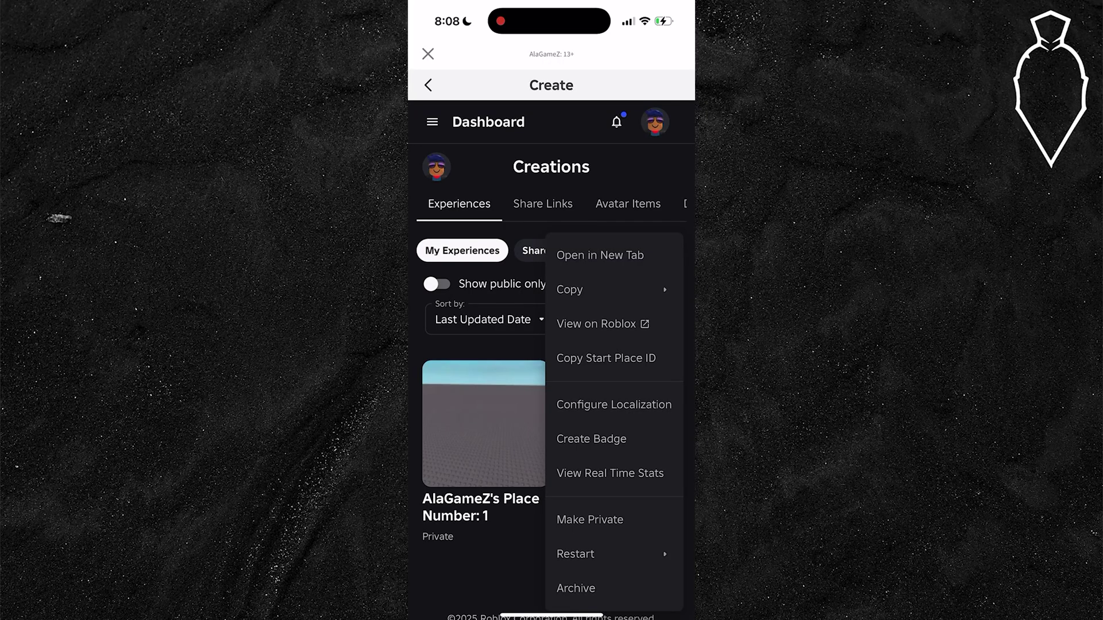
Go to Finances > Billing in the Creator Hub menu to view payment method settings.
click(482, 172)
click(432, 121)
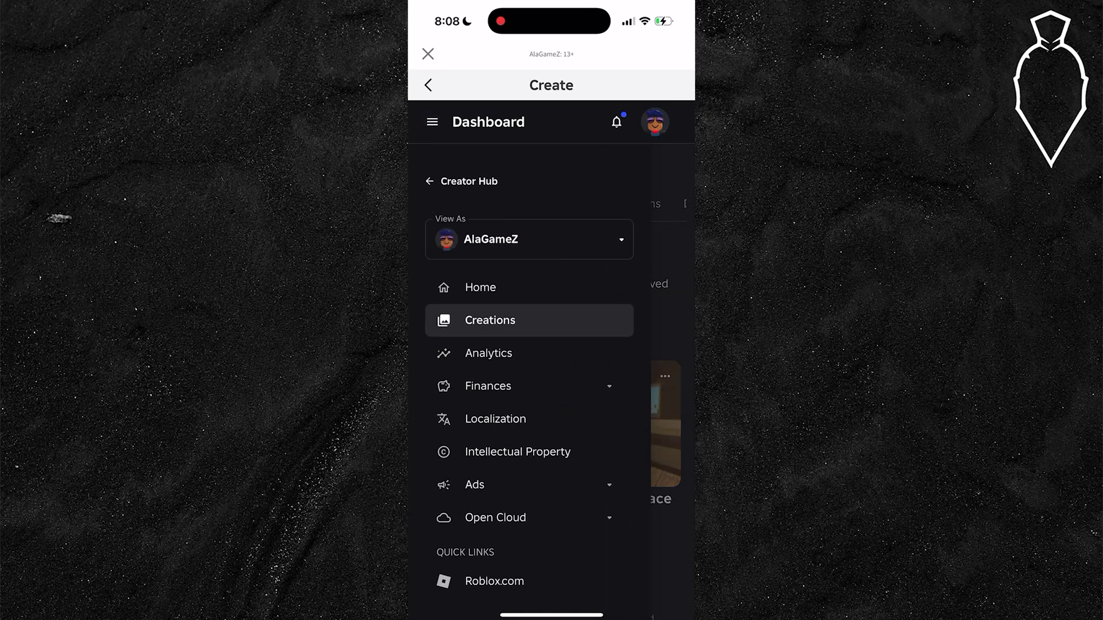
click(517, 451)
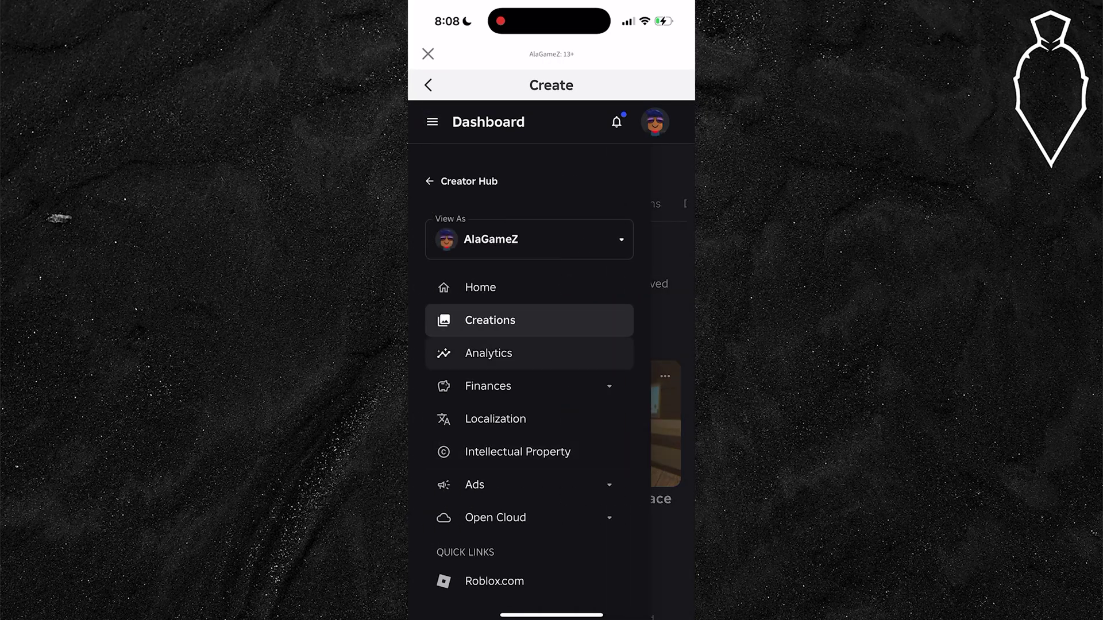
click(488, 386)
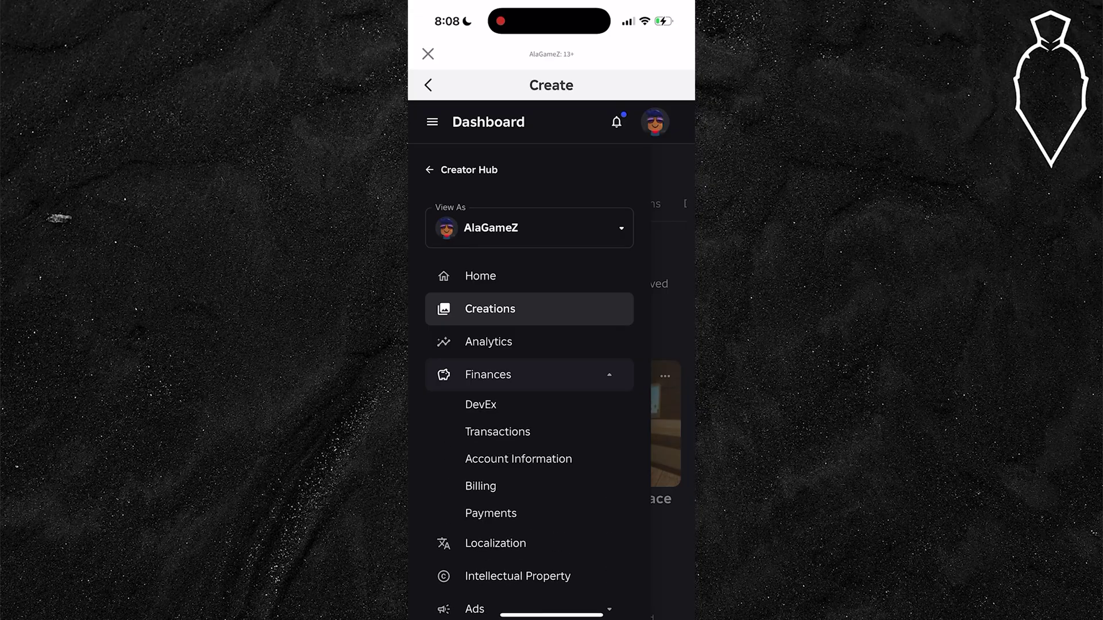
click(488, 375)
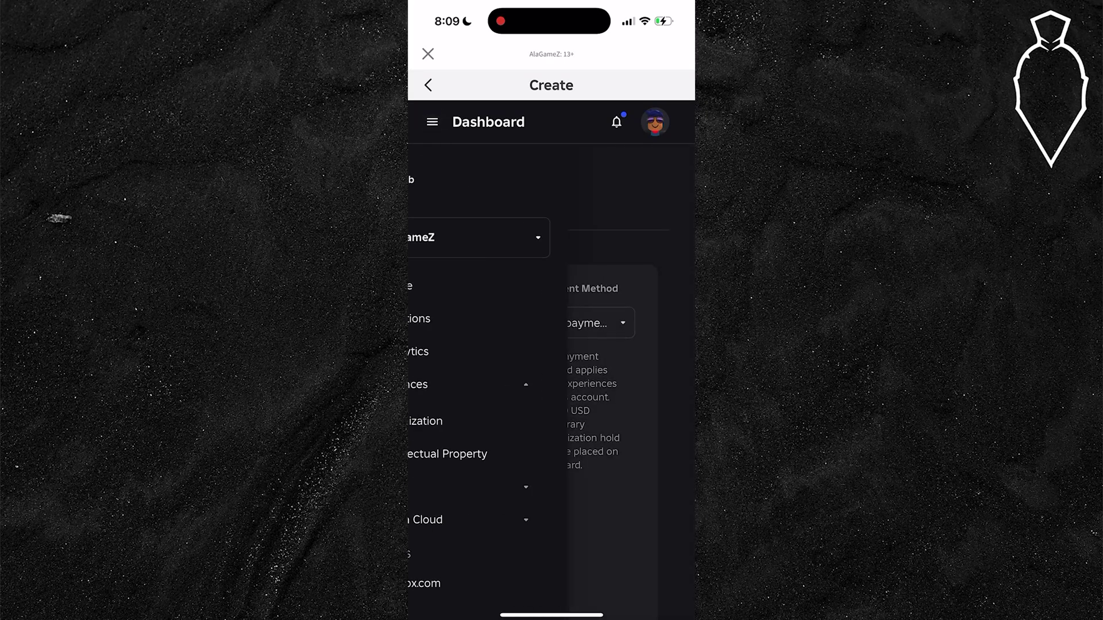
Return to the Creator Hub Home page with the Get Started video and Studio download card.
click(480, 277)
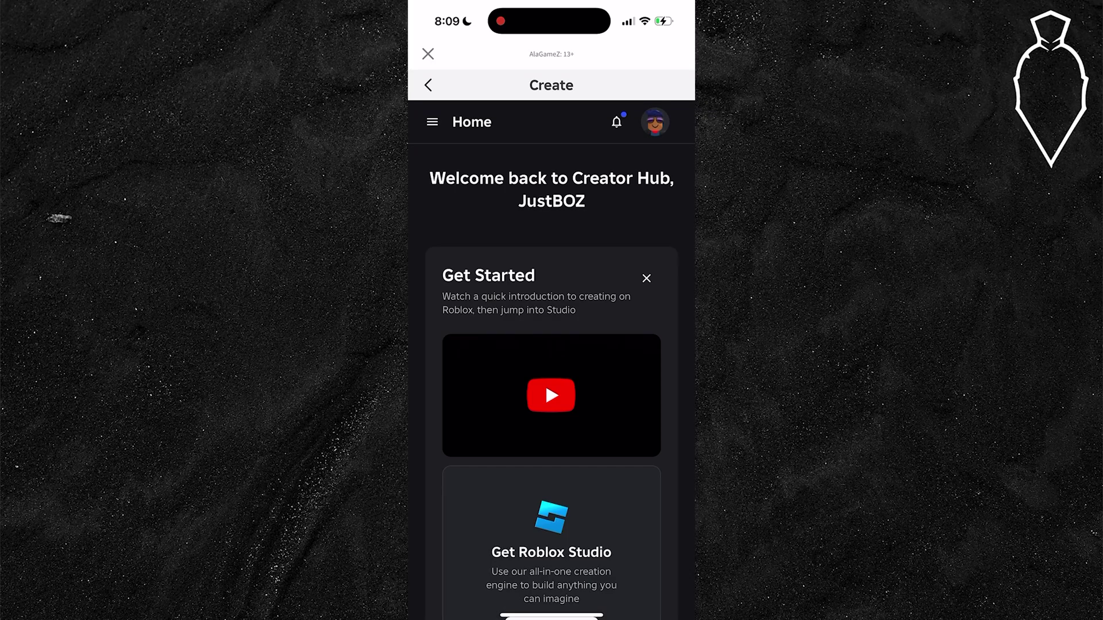